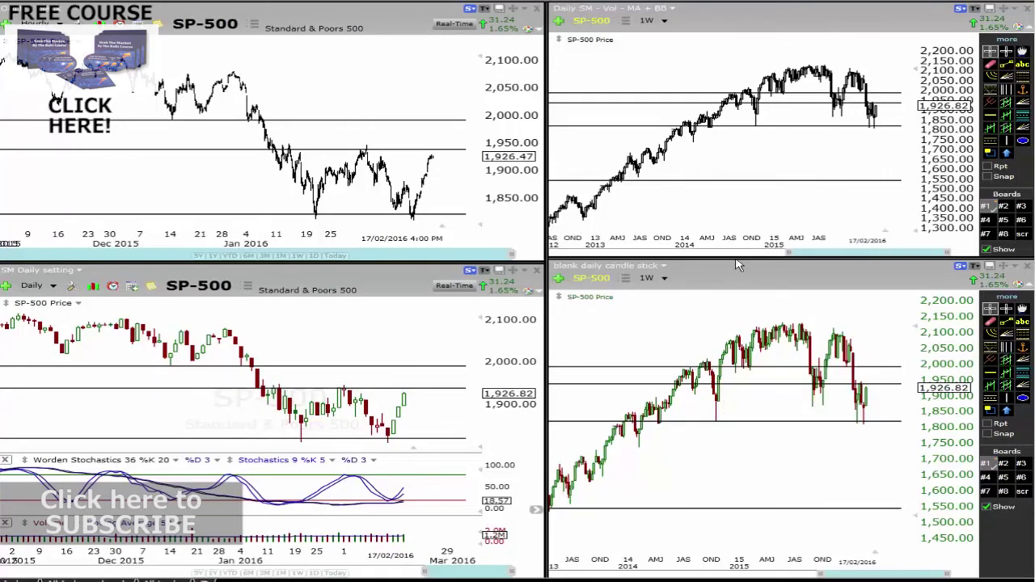
Measure the mid-2013 weekly rise, then view monthly bars from 2008 with horizontal lines hidden
{"action": "left_click_drag", "start_coordinate": [737, 264], "coordinate": [738, 266]}
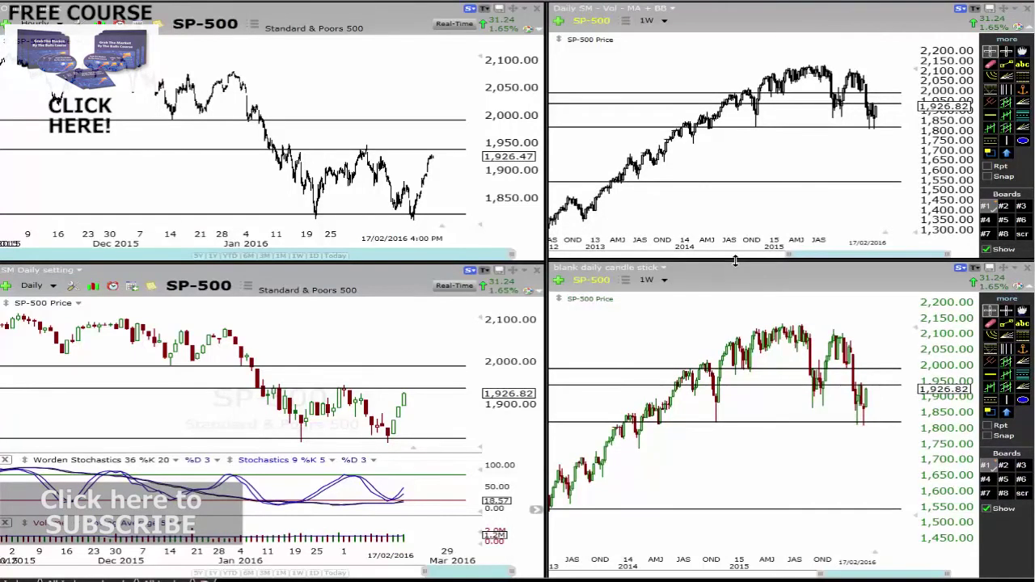
{"action": "left_click_drag", "start_coordinate": [640, 162], "coordinate": [670, 143]}
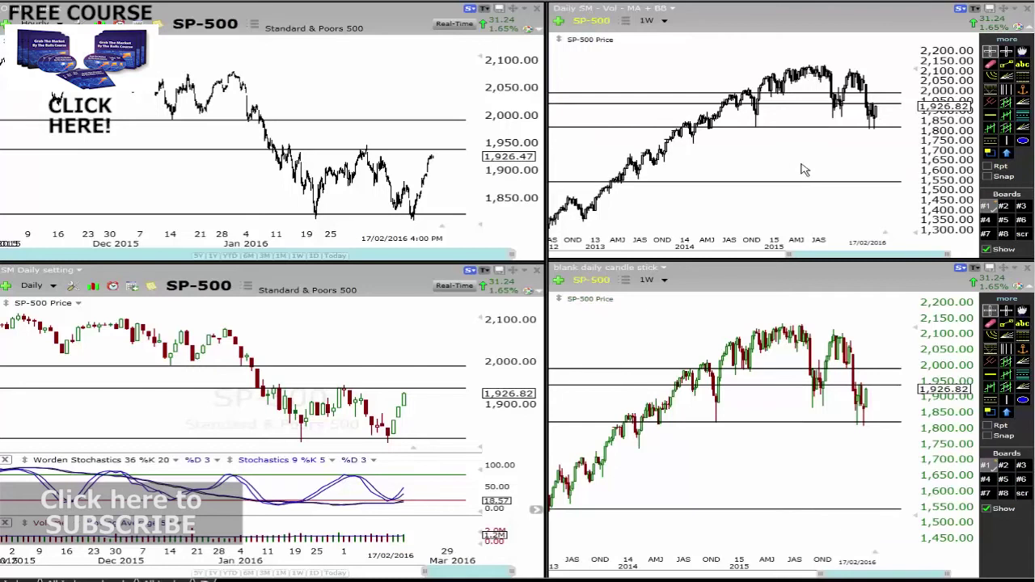
{"action": "scroll", "coordinate": [825, 161], "scroll_direction": "down", "scroll_amount": 3}
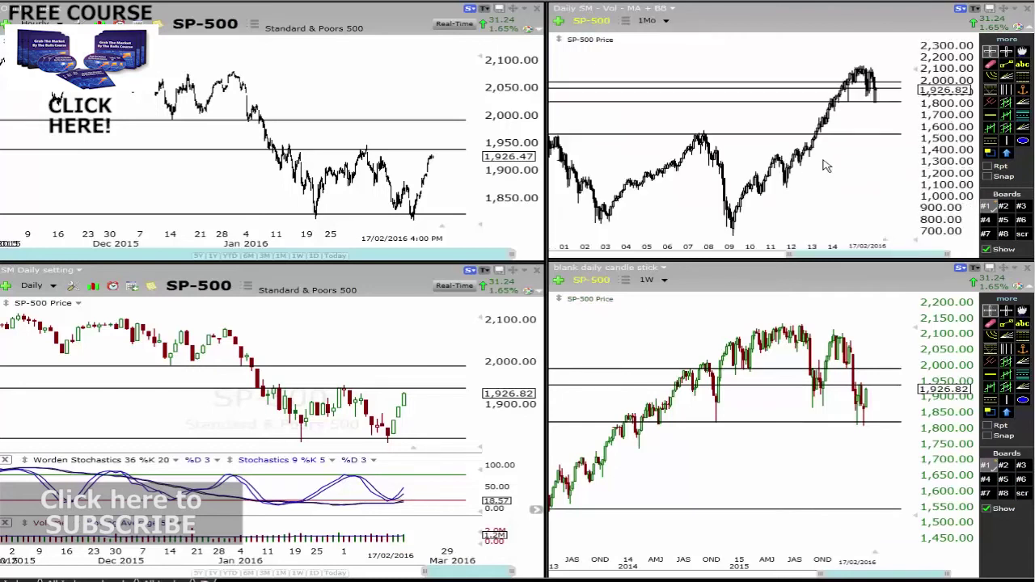
{"action": "scroll", "coordinate": [845, 171], "scroll_direction": "up", "scroll_amount": 1}
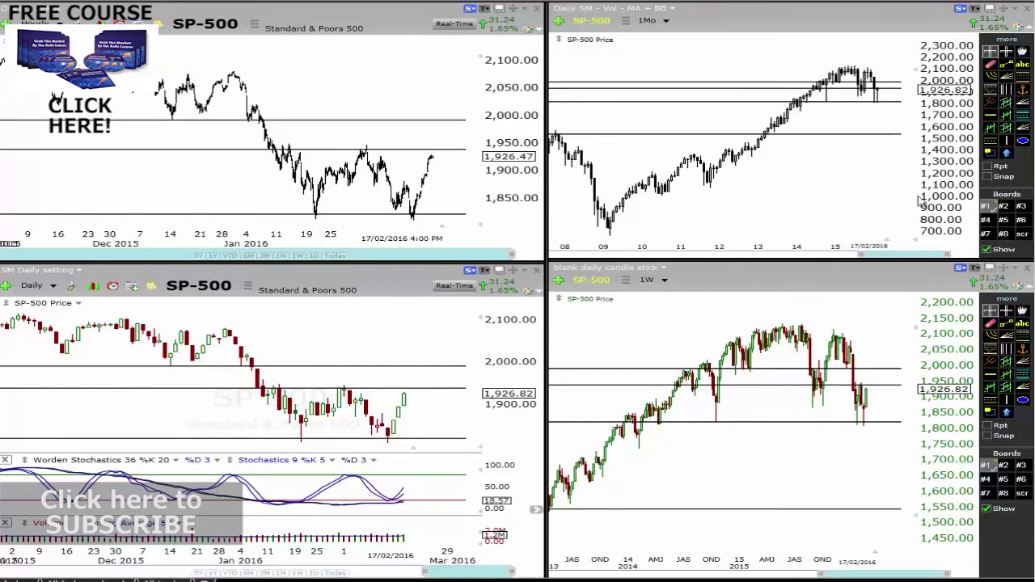
{"action": "left_click", "coordinate": [986, 249]}
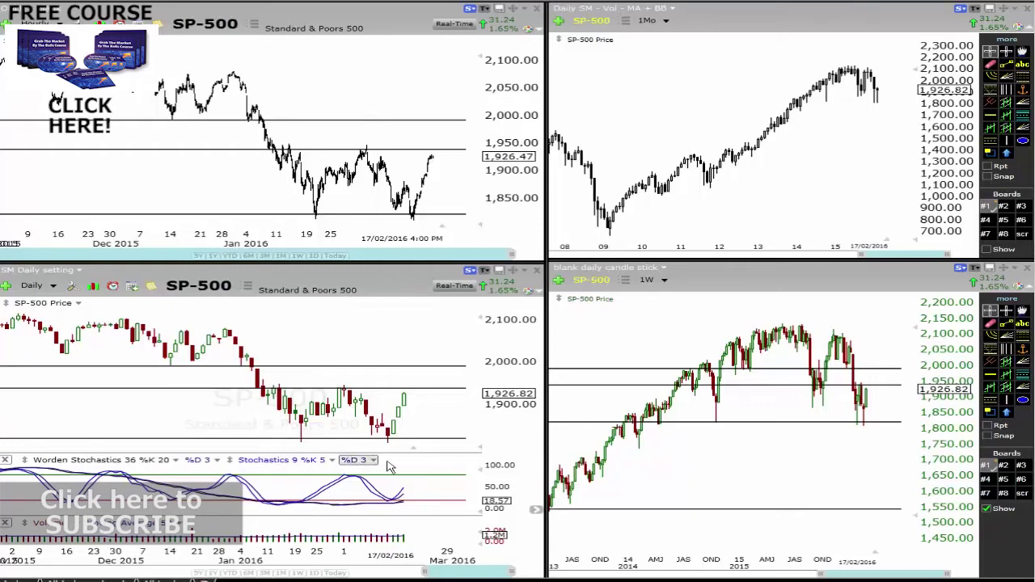
Raise both left and right pane splitters so the lower stochastics charts get taller
{"action": "left_click_drag", "start_coordinate": [394, 451], "coordinate": [392, 447]}
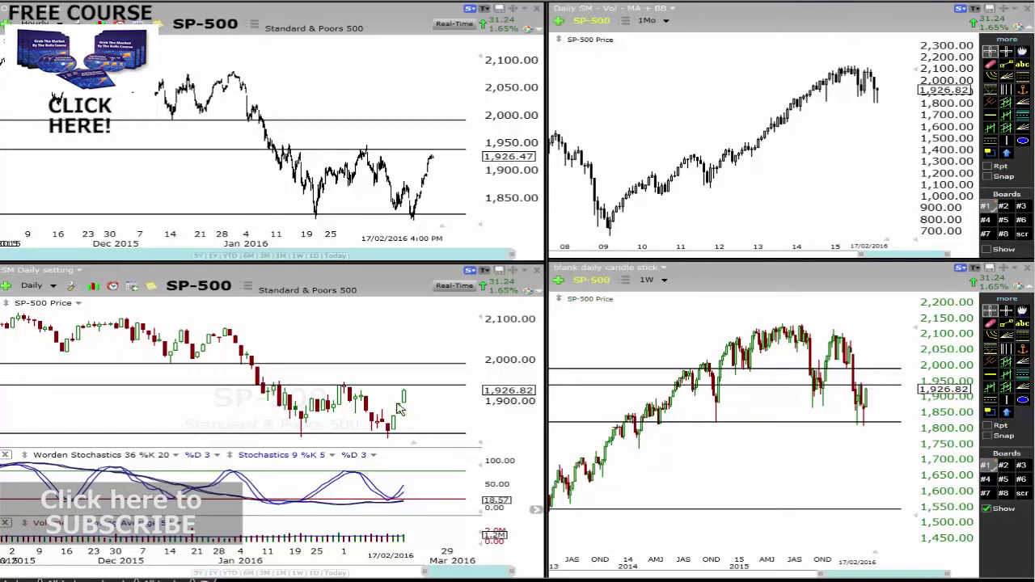
{"action": "left_click_drag", "start_coordinate": [521, 260], "coordinate": [521, 220]}
{"action": "left_click_drag", "start_coordinate": [603, 259], "coordinate": [602, 230]}
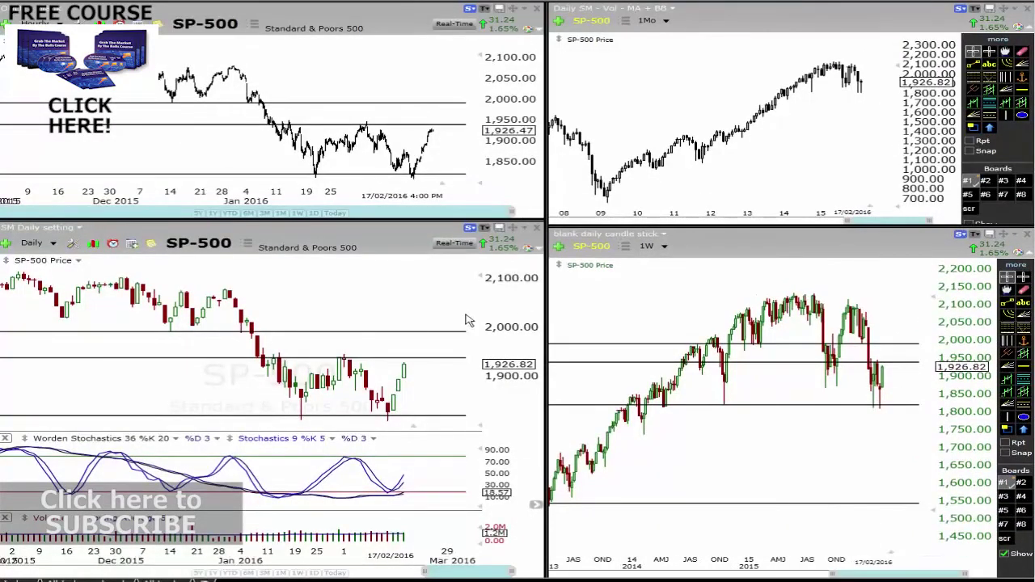
Lift the daily SP-500 resistance line near 1,940 onto the recent highs, then zoom back out
{"action": "scroll", "coordinate": [416, 312], "scroll_direction": "up", "scroll_amount": 3}
{"action": "scroll", "coordinate": [410, 312], "scroll_direction": "up", "scroll_amount": 3}
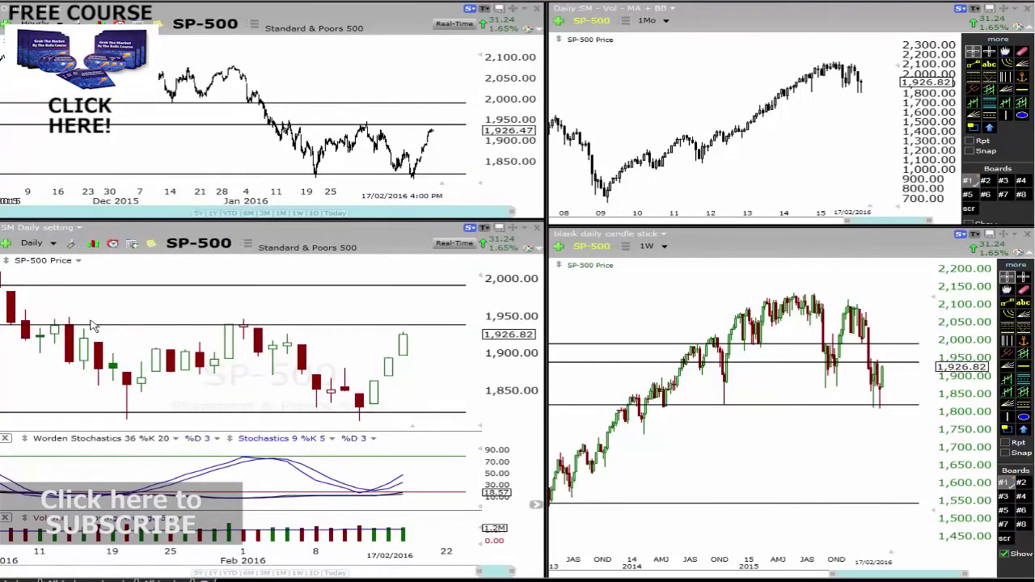
{"action": "left_click", "coordinate": [65, 324]}
{"action": "mouse_move", "coordinate": [449, 328]}
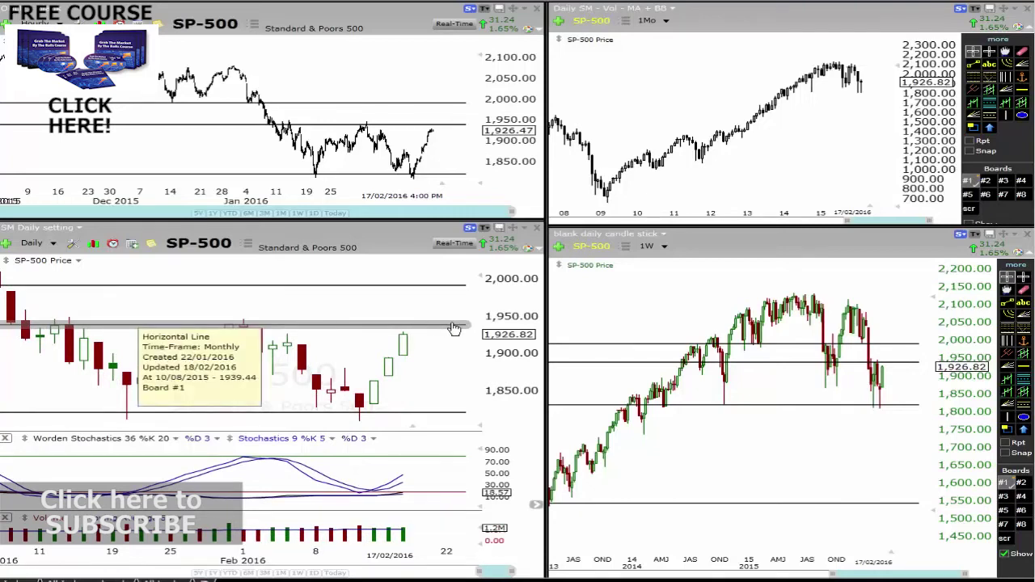
{"action": "left_click", "coordinate": [424, 324]}
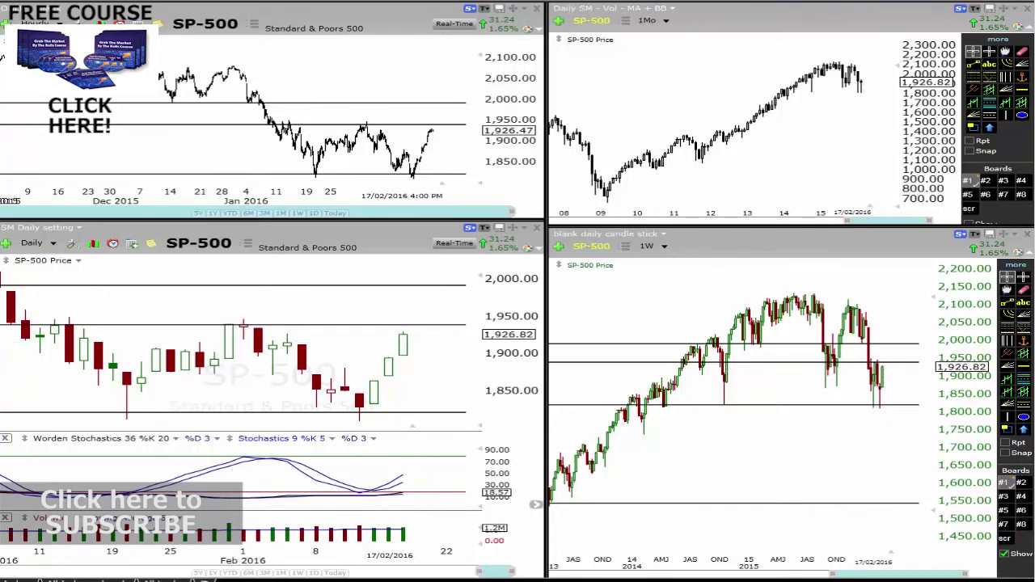
{"action": "scroll", "coordinate": [434, 347], "scroll_direction": "down", "scroll_amount": 1}
{"action": "left_click_drag", "start_coordinate": [424, 334], "coordinate": [410, 310]}
{"action": "scroll", "coordinate": [436, 326], "scroll_direction": "down", "scroll_amount": 3}
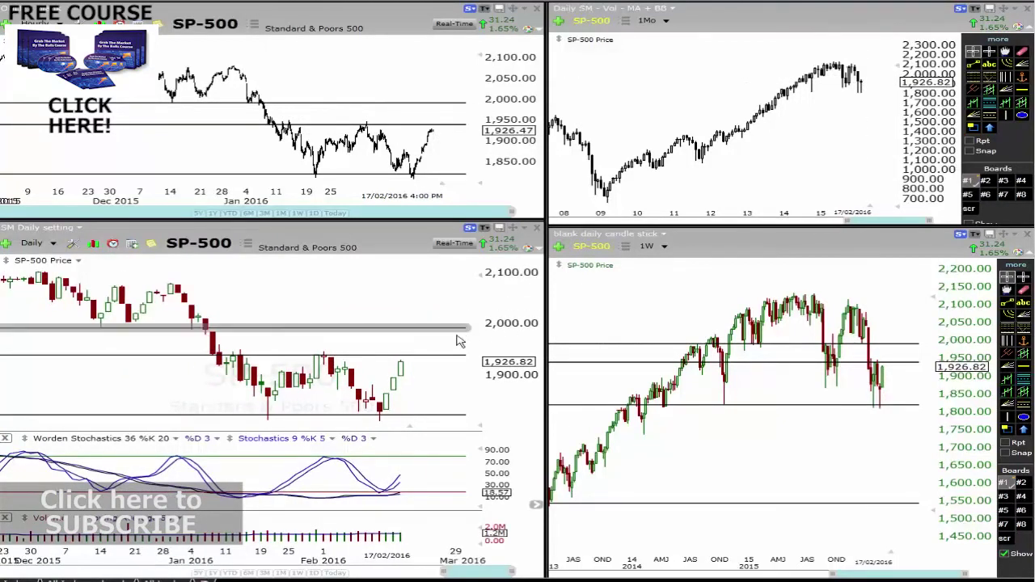
{"action": "scroll", "coordinate": [434, 343], "scroll_direction": "down", "scroll_amount": 3}
{"action": "scroll", "coordinate": [434, 344], "scroll_direction": "down", "scroll_amount": 2}
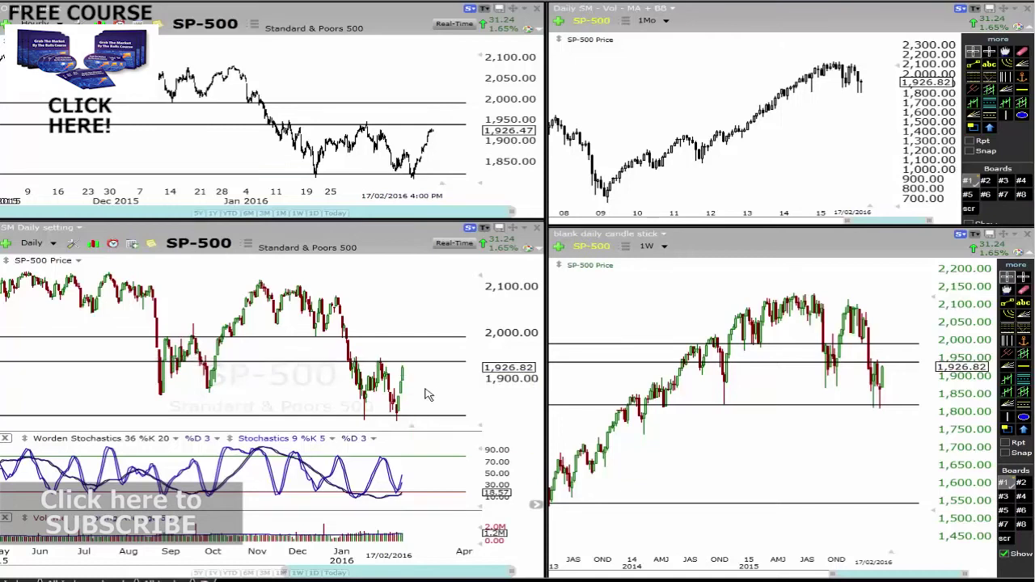
{"action": "scroll", "coordinate": [427, 394], "scroll_direction": "up", "scroll_amount": 5}
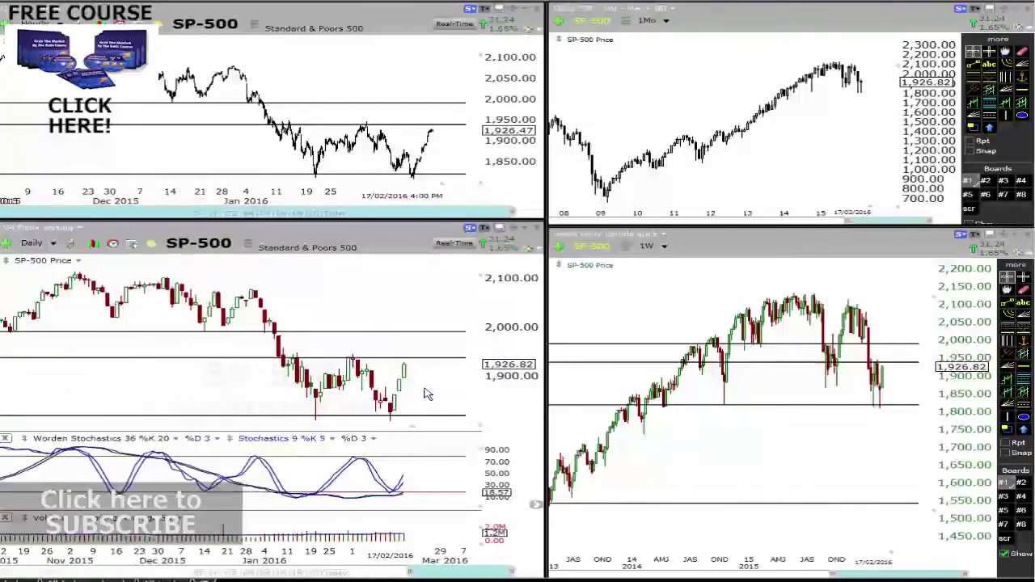
{"action": "scroll", "coordinate": [427, 393], "scroll_direction": "up", "scroll_amount": 2}
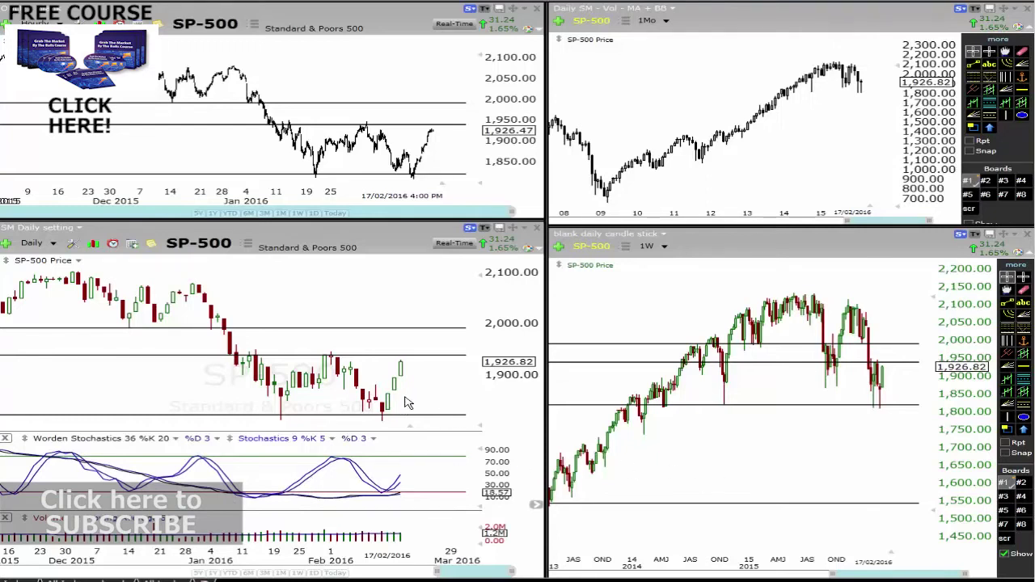
Load DJ-30 into all linked charts and measure the latest daily candle's drop to 15,857
{"action": "type", "text": "DJ-30"}
{"action": "key", "text": "Return"}
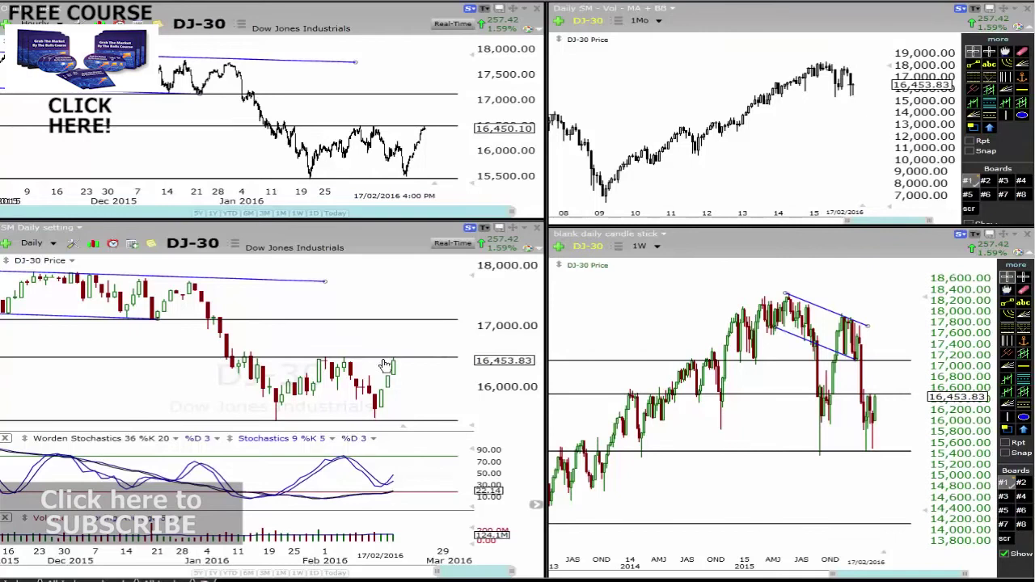
{"action": "scroll", "coordinate": [412, 385], "scroll_direction": "up", "scroll_amount": 3}
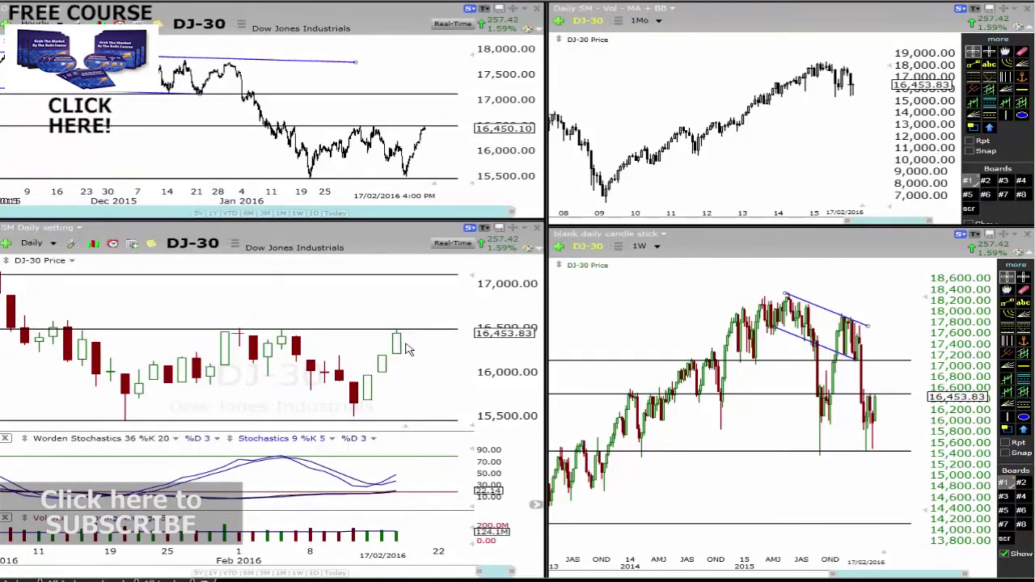
{"action": "left_click_drag", "start_coordinate": [410, 348], "coordinate": [409, 316]}
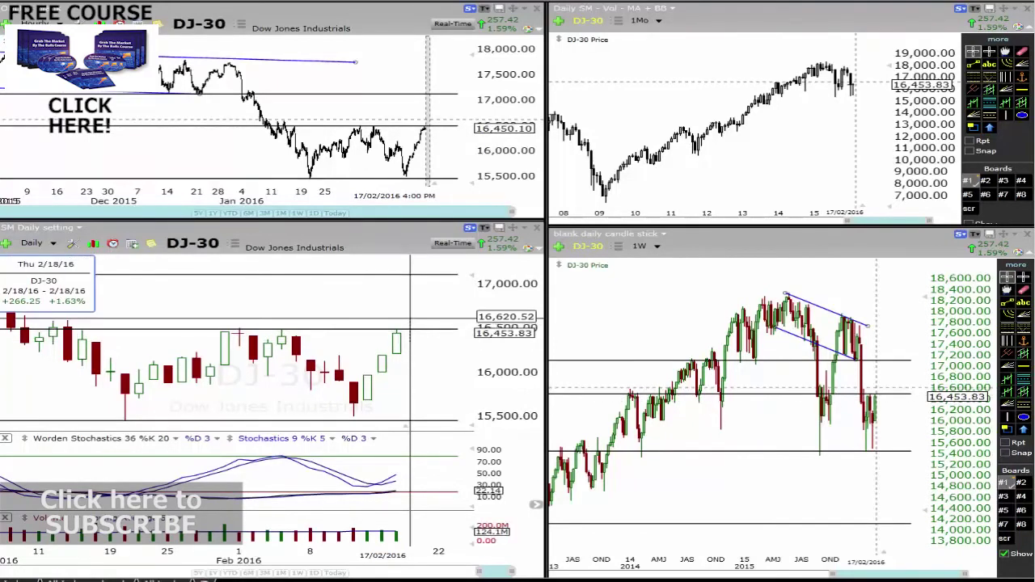
{"action": "left_click_drag", "start_coordinate": [410, 316], "coordinate": [406, 389]}
Zoom the daily DJ-30 chart out to June 2015–Feb 2016, then load Mini Russell 2000 (RMN--X)
{"action": "scroll", "coordinate": [406, 389], "scroll_direction": "down", "scroll_amount": 6}
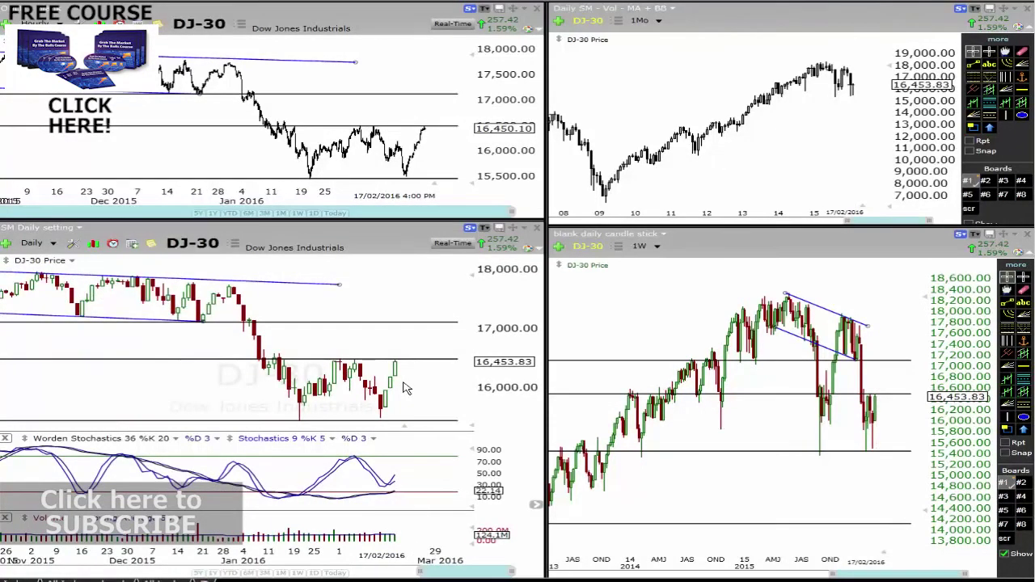
{"action": "scroll", "coordinate": [406, 389], "scroll_direction": "down", "scroll_amount": 2}
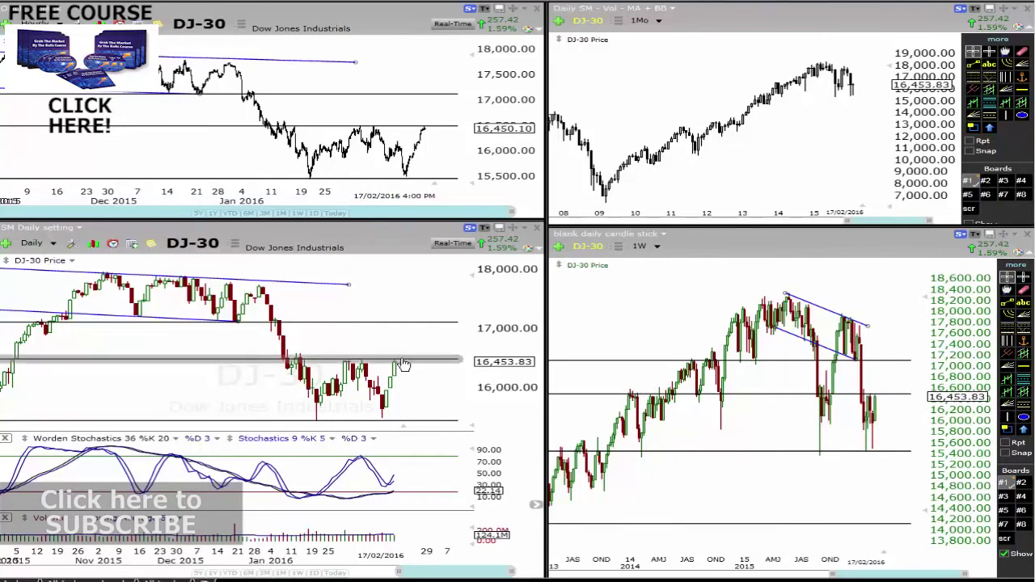
{"action": "scroll", "coordinate": [397, 349], "scroll_direction": "down", "scroll_amount": 3}
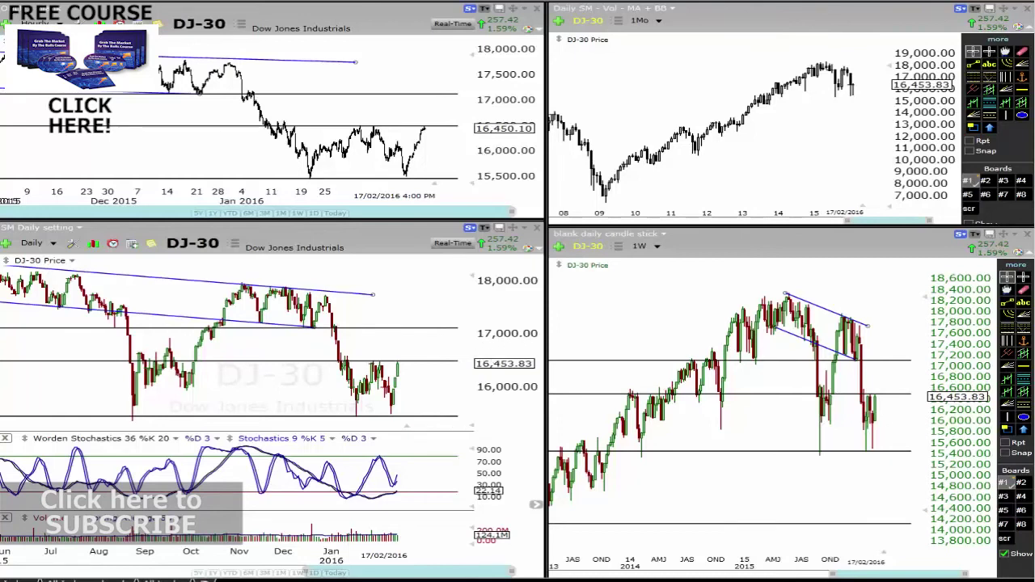
{"action": "key", "text": "space"}
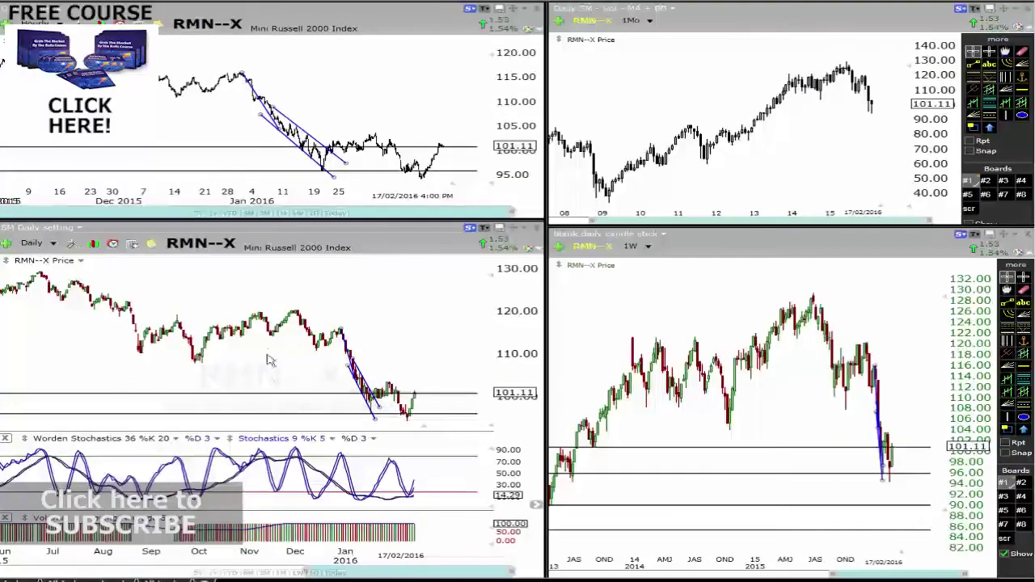
Delete the blue downward trendline and its parallel channel line from the Russell 2000 chart
{"action": "scroll", "coordinate": [261, 356], "scroll_direction": "up", "scroll_amount": 2}
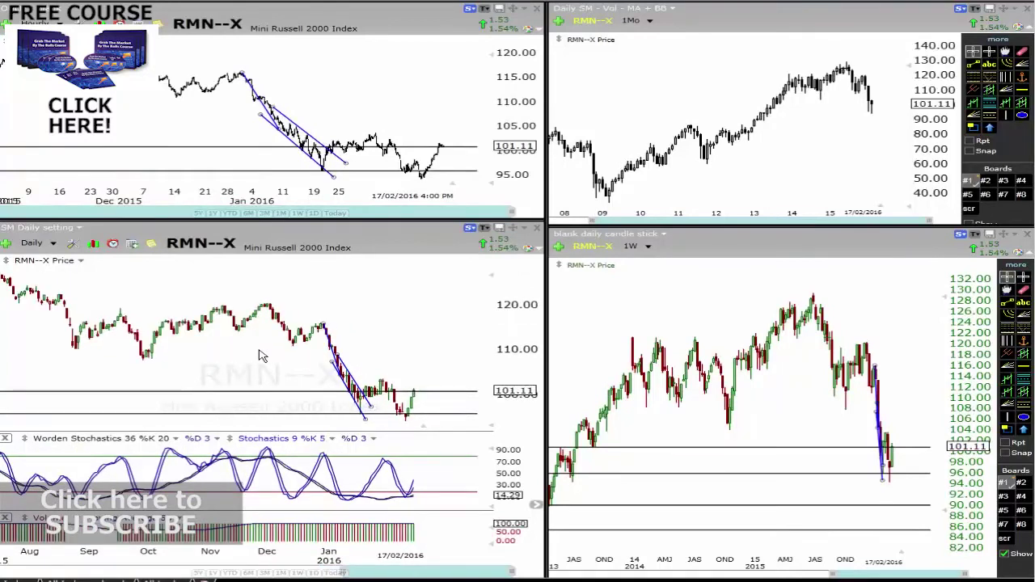
{"action": "scroll", "coordinate": [260, 355], "scroll_direction": "up", "scroll_amount": 1}
{"action": "right_click", "coordinate": [332, 357]}
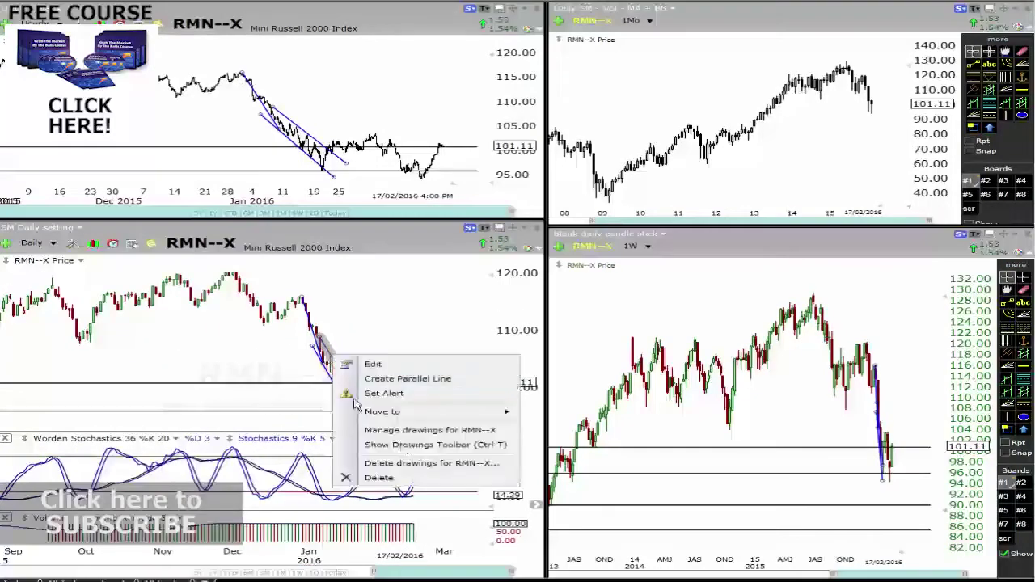
{"action": "left_click", "coordinate": [331, 421]}
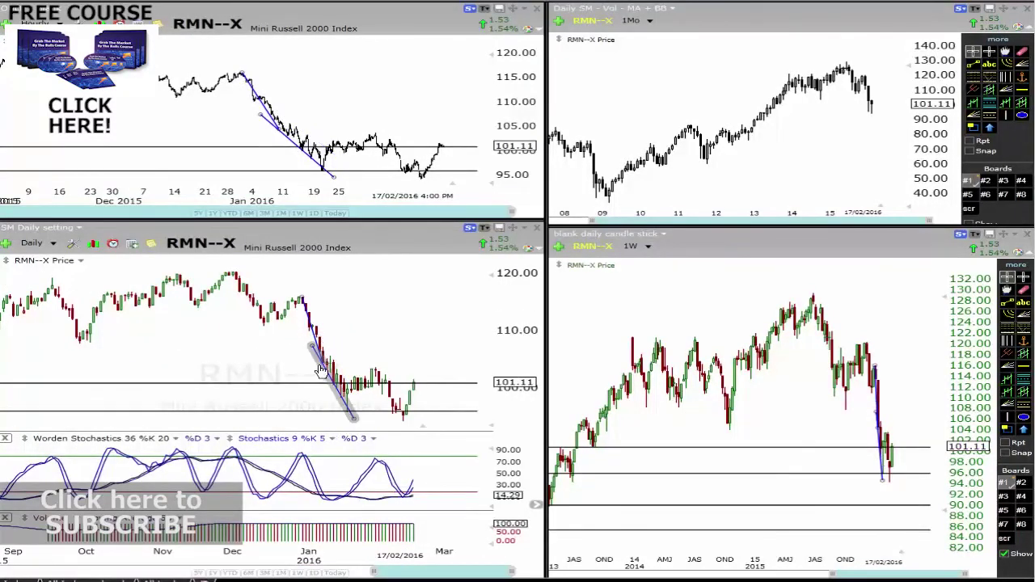
{"action": "right_click", "coordinate": [320, 371]}
{"action": "left_click", "coordinate": [369, 491]}
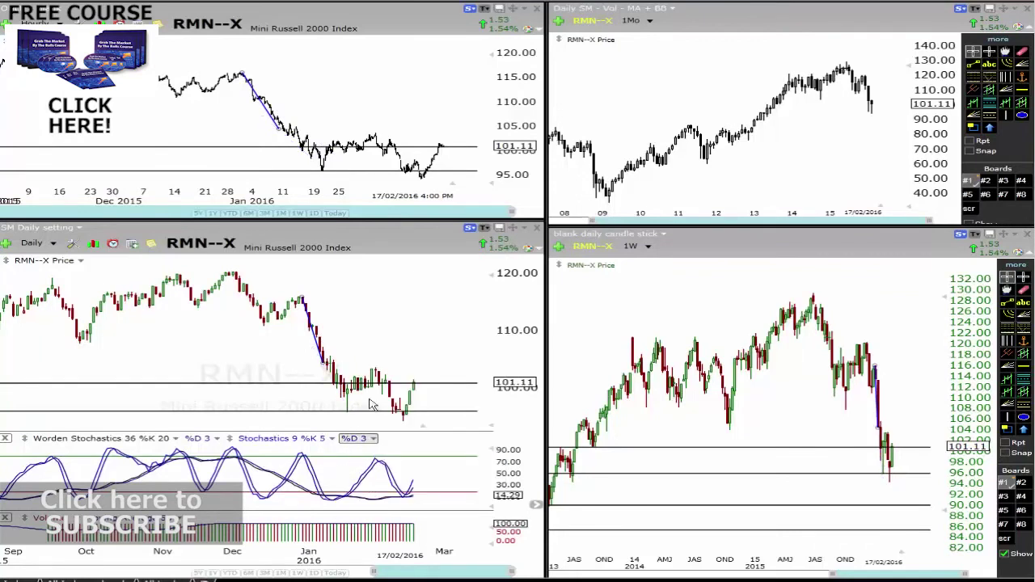
Nudge the 101.11 resistance line slightly higher
{"action": "left_click_drag", "start_coordinate": [413, 387], "coordinate": [409, 380]}
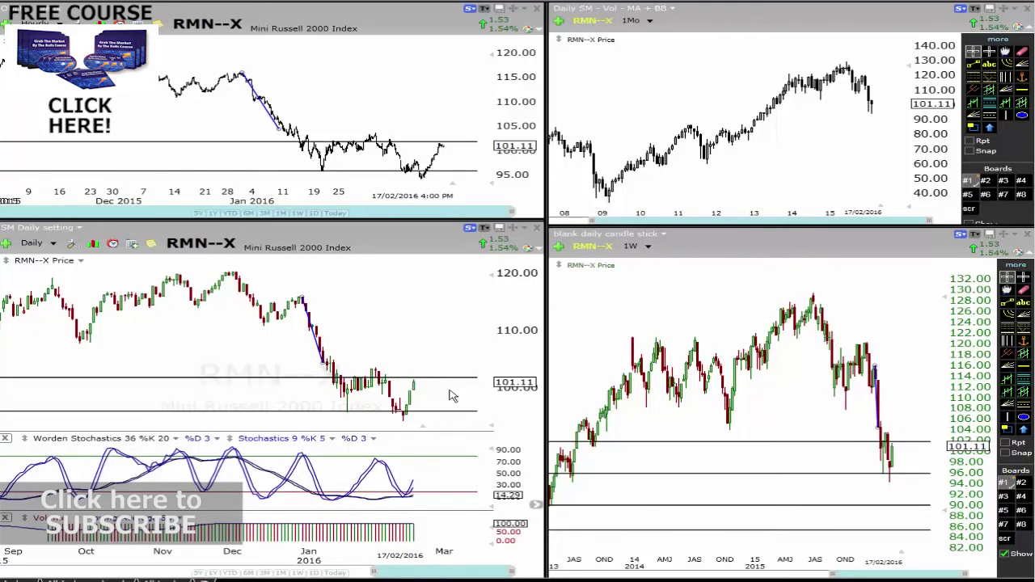
{"action": "scroll", "coordinate": [449, 396], "scroll_direction": "up", "scroll_amount": 2}
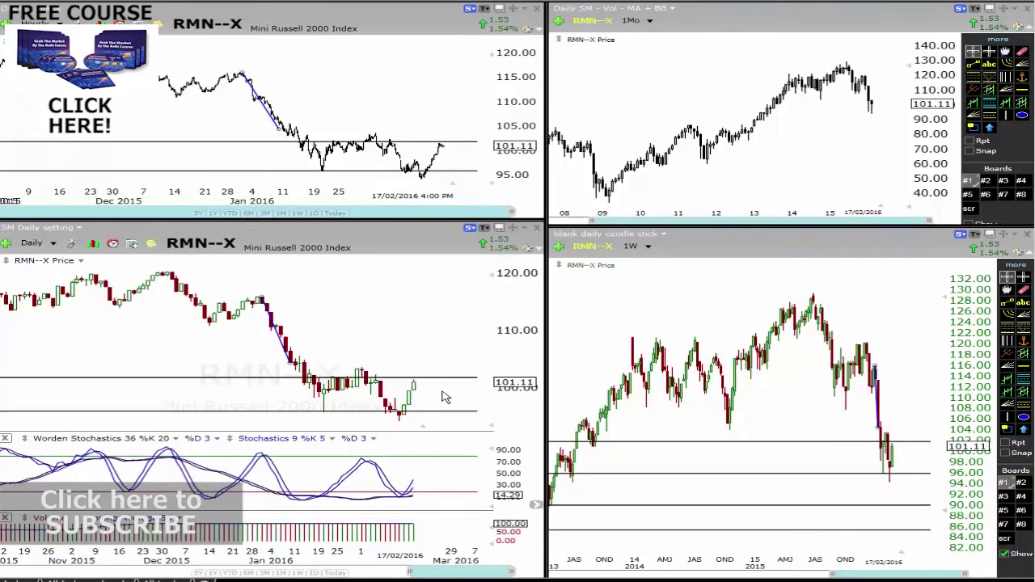
{"action": "scroll", "coordinate": [443, 396], "scroll_direction": "up", "scroll_amount": 2}
{"action": "left_click_drag", "start_coordinate": [396, 428], "coordinate": [416, 380]}
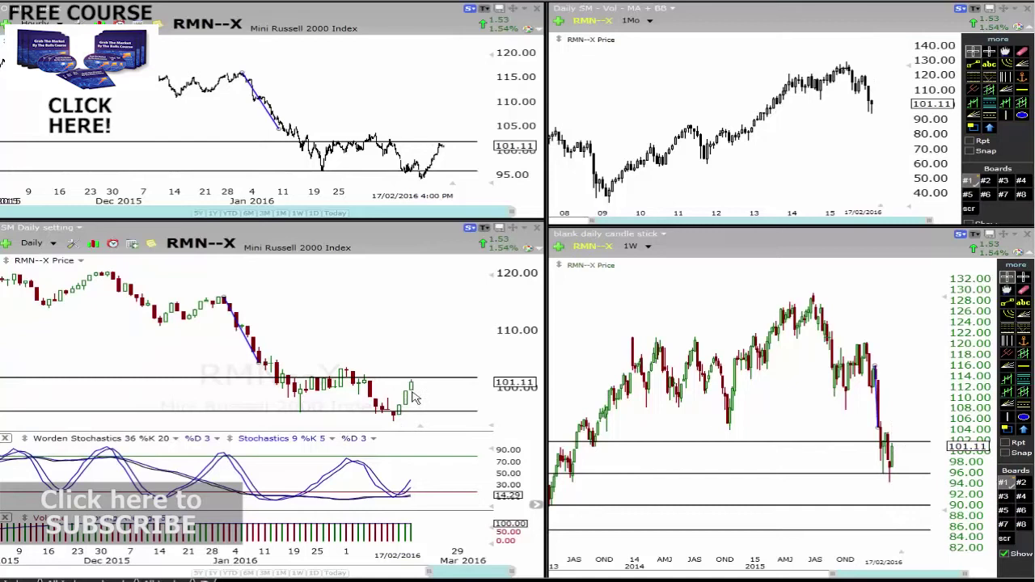
{"action": "scroll", "coordinate": [384, 396], "scroll_direction": "down", "scroll_amount": 4}
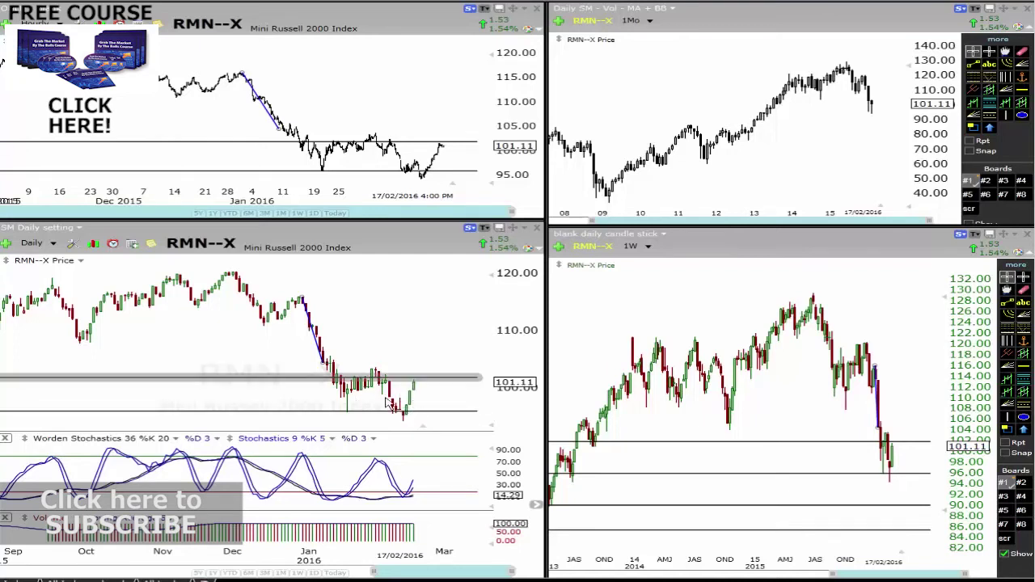
{"action": "left_click_drag", "start_coordinate": [429, 394], "coordinate": [450, 435]}
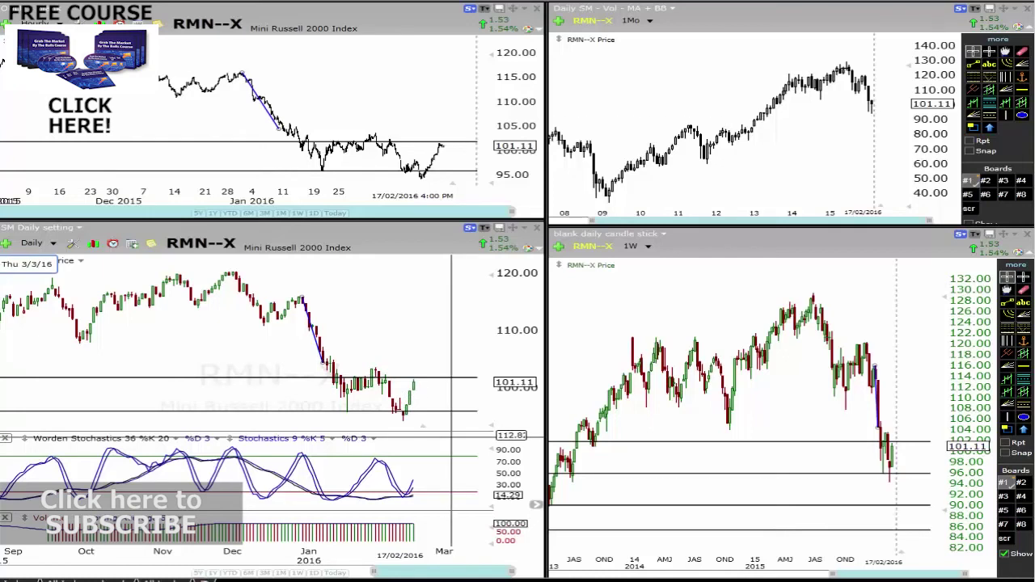
{"action": "mouse_move", "coordinate": [417, 387]}
{"action": "left_mouse_down"}
{"action": "mouse_move", "coordinate": [427, 364]}
{"action": "mouse_move", "coordinate": [419, 382]}
{"action": "left_mouse_up"}
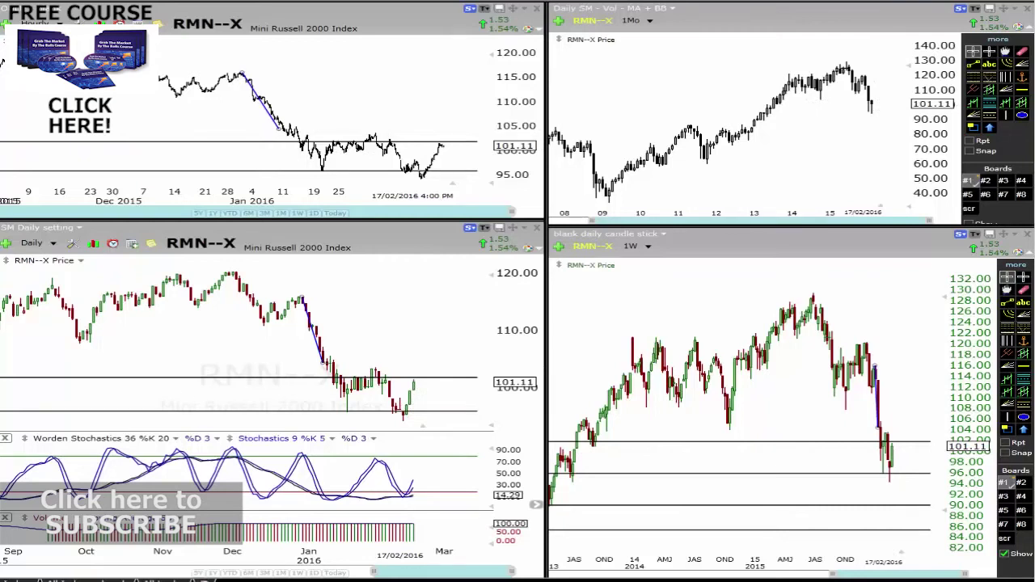
Load COMPQX into all four charts and measure the recent rally's percent change
{"action": "key", "text": "space"}
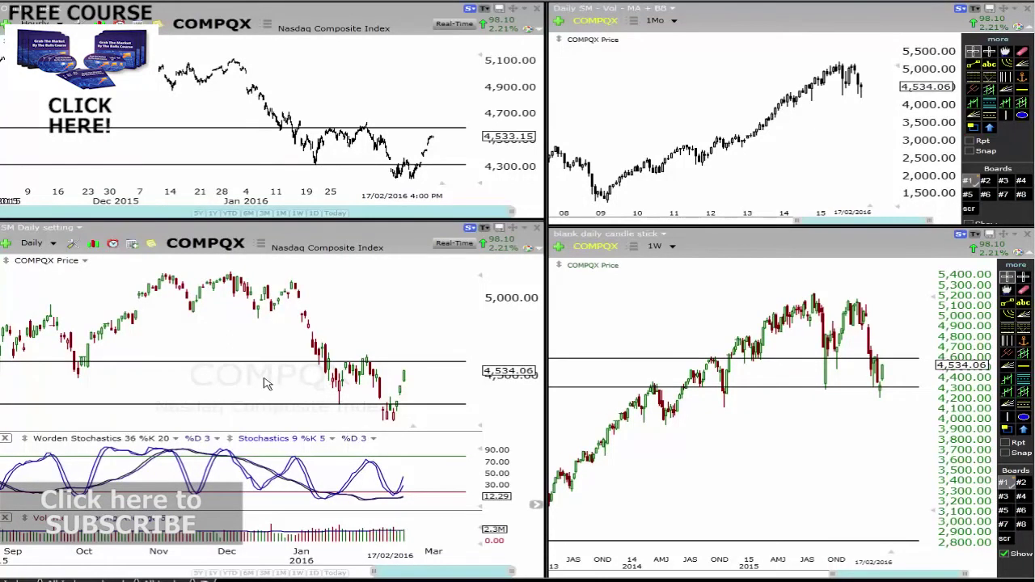
{"action": "scroll", "coordinate": [217, 383], "scroll_direction": "down", "scroll_amount": 2}
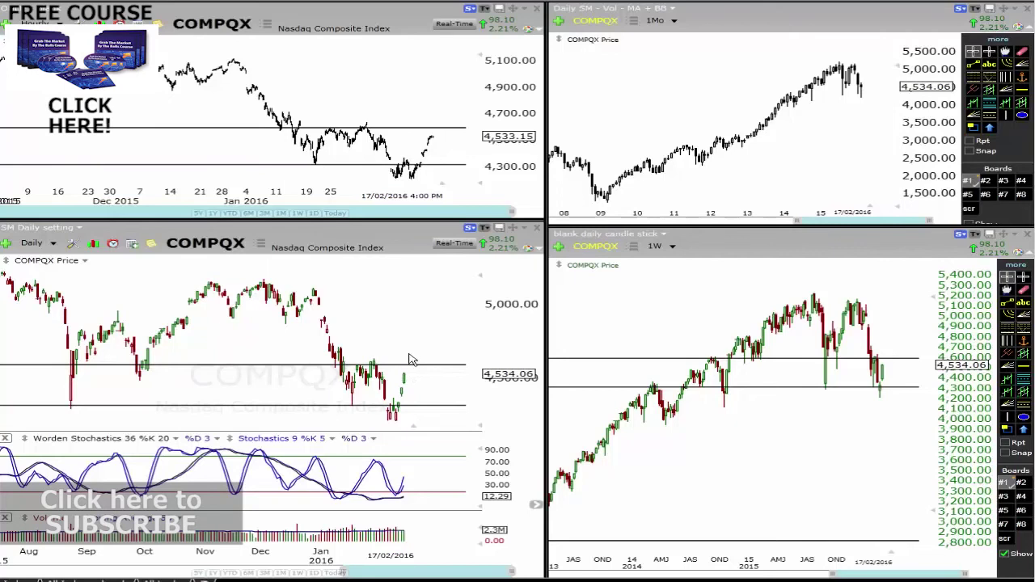
{"action": "left_click_drag", "start_coordinate": [412, 359], "coordinate": [415, 318]}
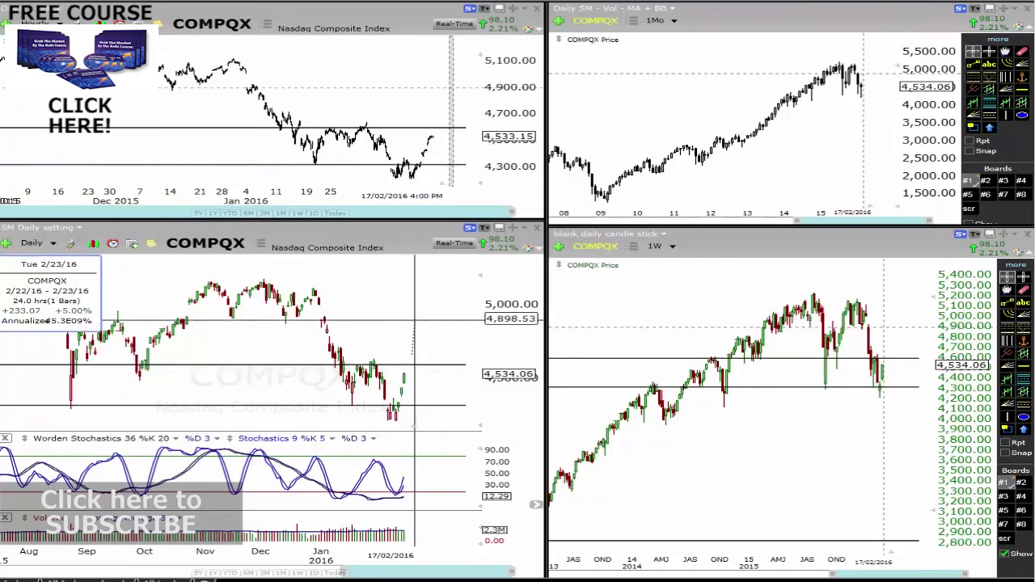
{"action": "left_click_drag", "start_coordinate": [414, 318], "coordinate": [418, 330]}
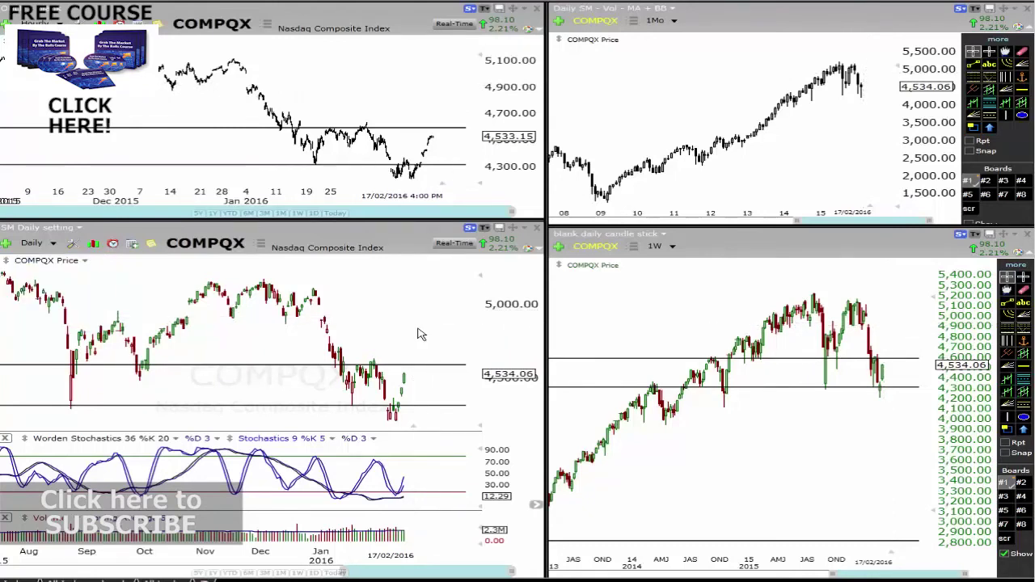
{"action": "scroll", "coordinate": [419, 330], "scroll_direction": "down", "scroll_amount": 2}
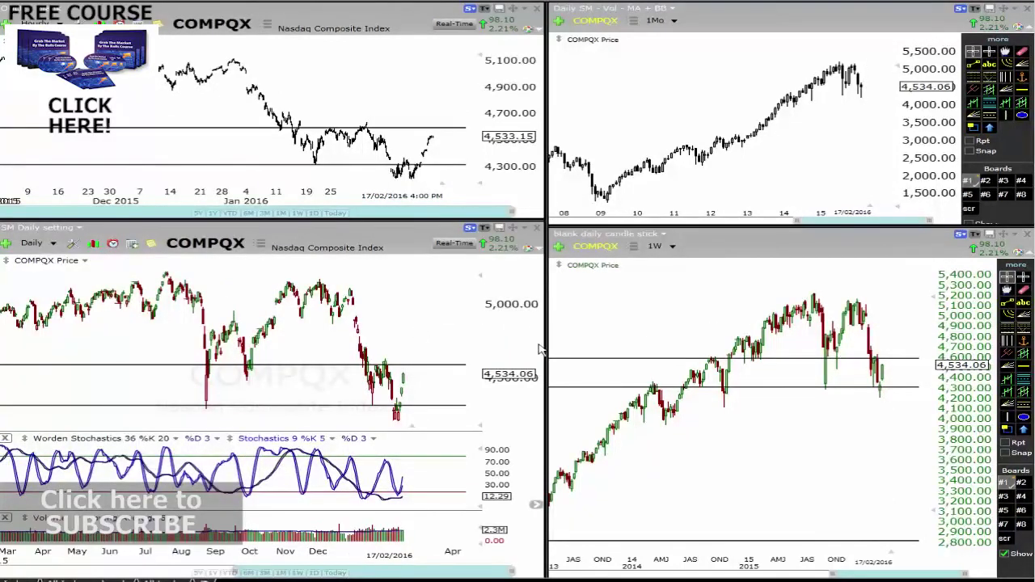
Zoom the weekly COMPQX chart back to 2009, measure the daily gain, then widen the left charts
{"action": "left_click_drag", "start_coordinate": [546, 348], "coordinate": [379, 348]}
{"action": "scroll", "coordinate": [601, 330], "scroll_direction": "down", "scroll_amount": 3}
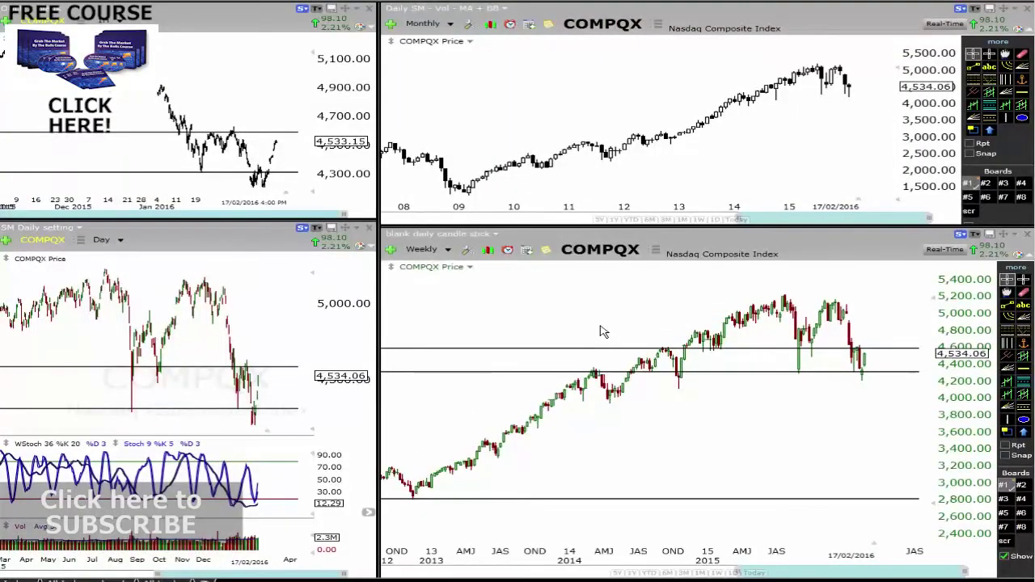
{"action": "scroll", "coordinate": [600, 330], "scroll_direction": "down", "scroll_amount": 2}
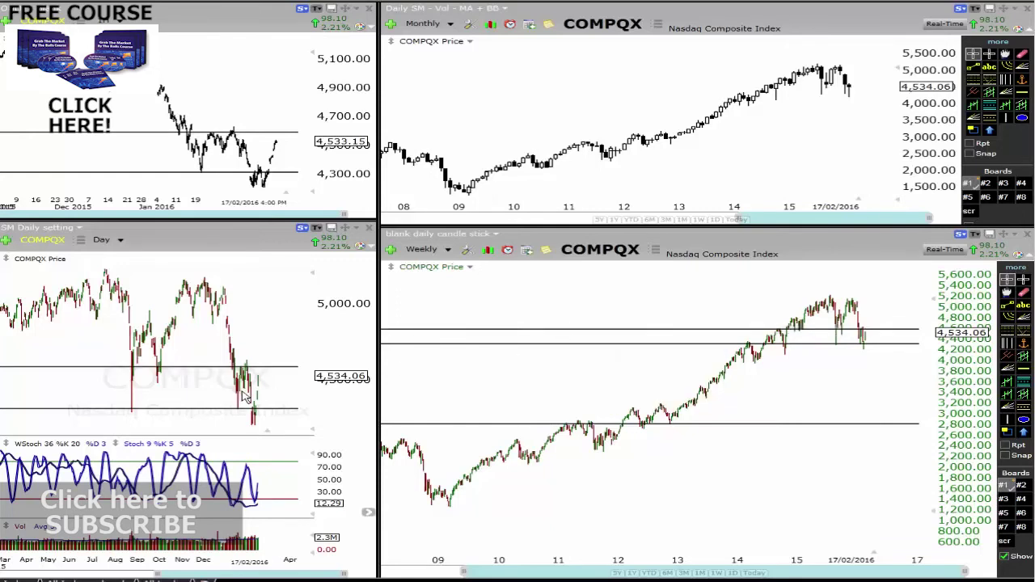
{"action": "left_click_drag", "start_coordinate": [271, 387], "coordinate": [338, 422]}
{"action": "left_click_drag", "start_coordinate": [380, 392], "coordinate": [589, 397]}
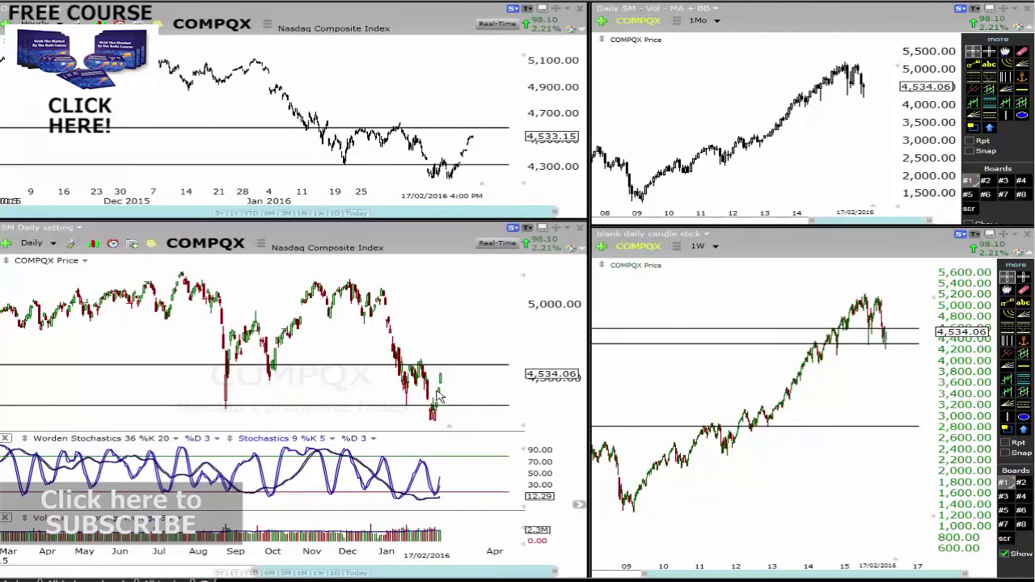
{"action": "scroll", "coordinate": [450, 394], "scroll_direction": "up", "scroll_amount": 2}
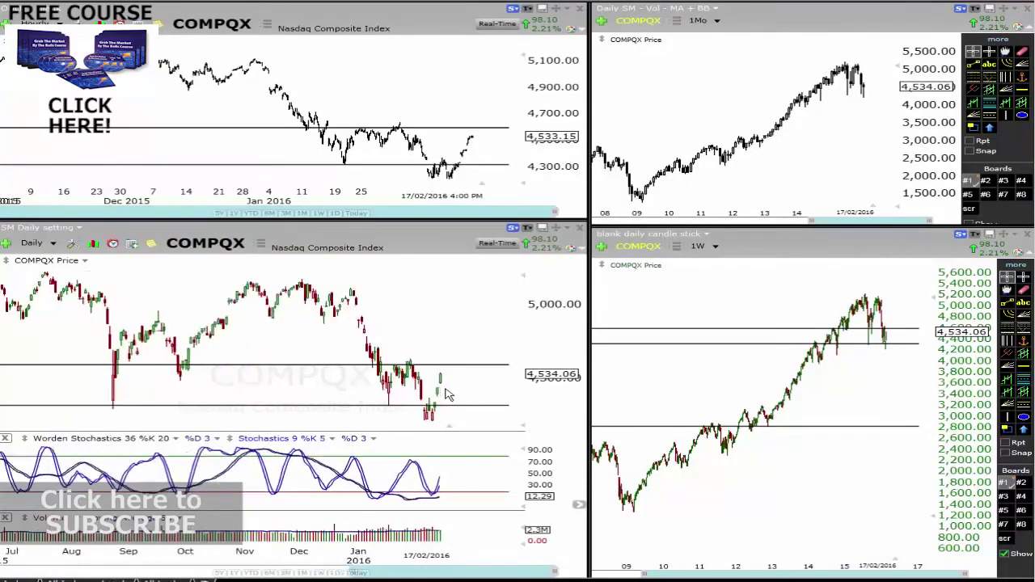
{"action": "scroll", "coordinate": [449, 394], "scroll_direction": "up", "scroll_amount": 1}
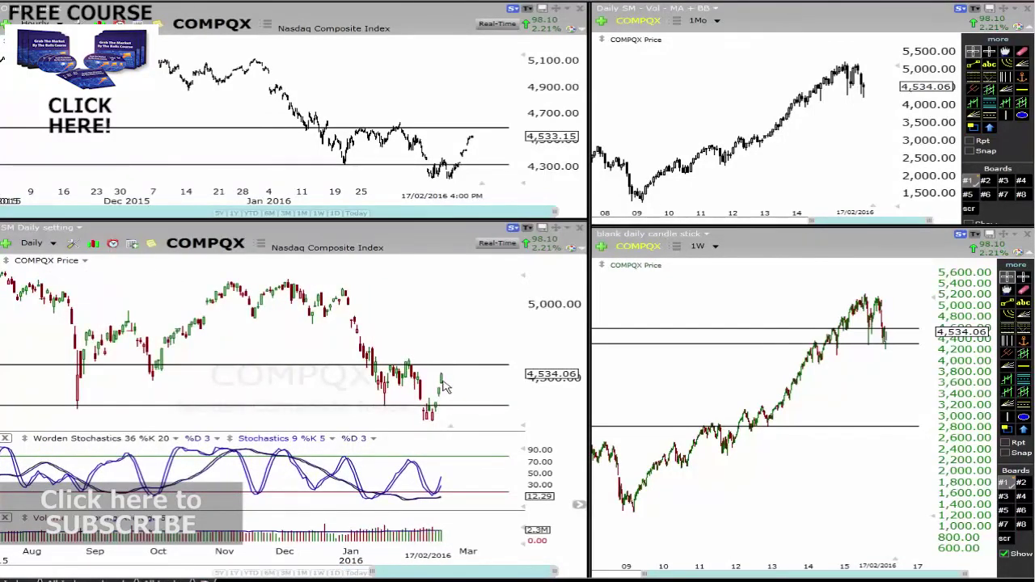